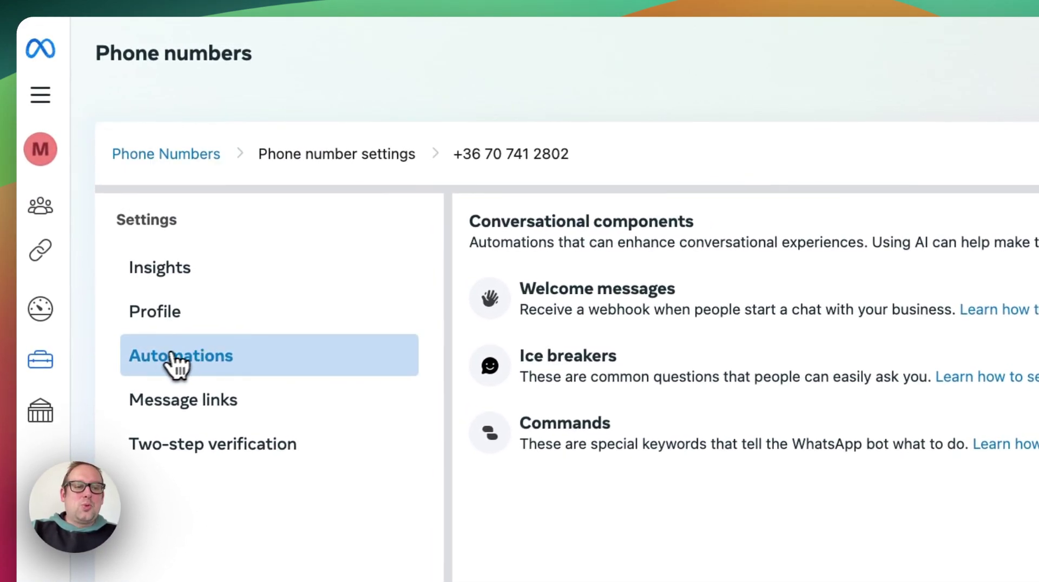
Step: On the phone number's Automations page, start editing the Ice breakers
{"action": "left_click", "coordinate": [165, 348]}
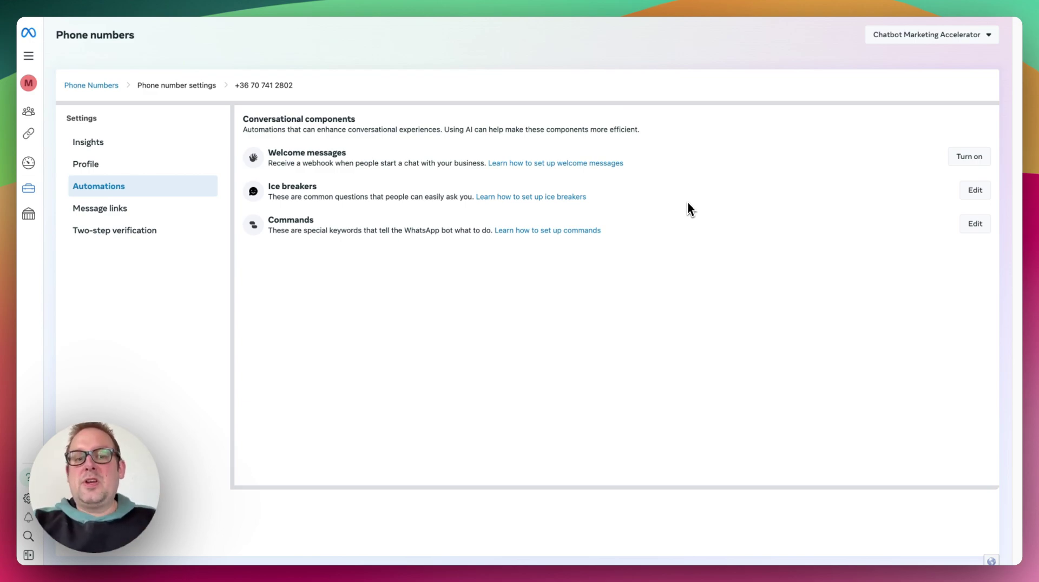
Step: Create ice breakers 'Learn more about the Membership' and 'Question for Mark', then save them
{"action": "left_click", "coordinate": [973, 191]}
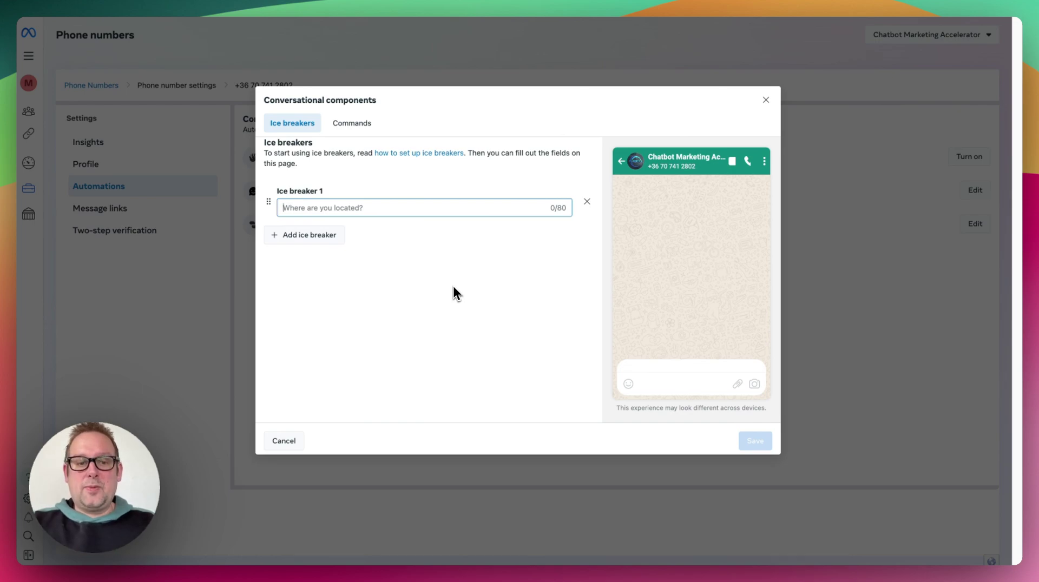
{"action": "type", "text": "Le"}
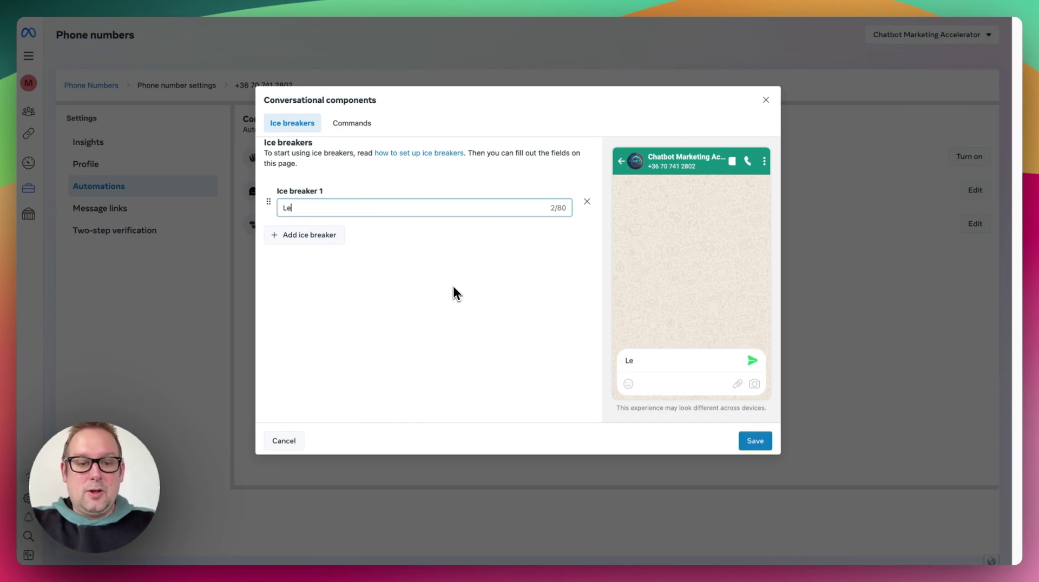
{"action": "type", "text": "arn more about th"}
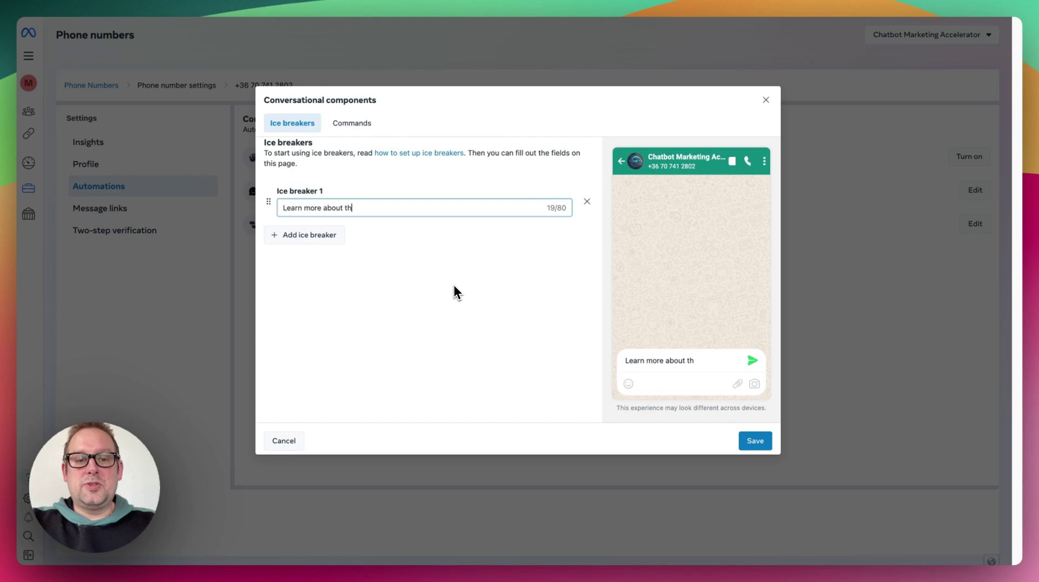
{"action": "type", "text": "e CMA"}
{"action": "key", "text": "BackSpace"}
{"action": "key", "text": "BackSpace"}
{"action": "key", "text": "BackSpace"}
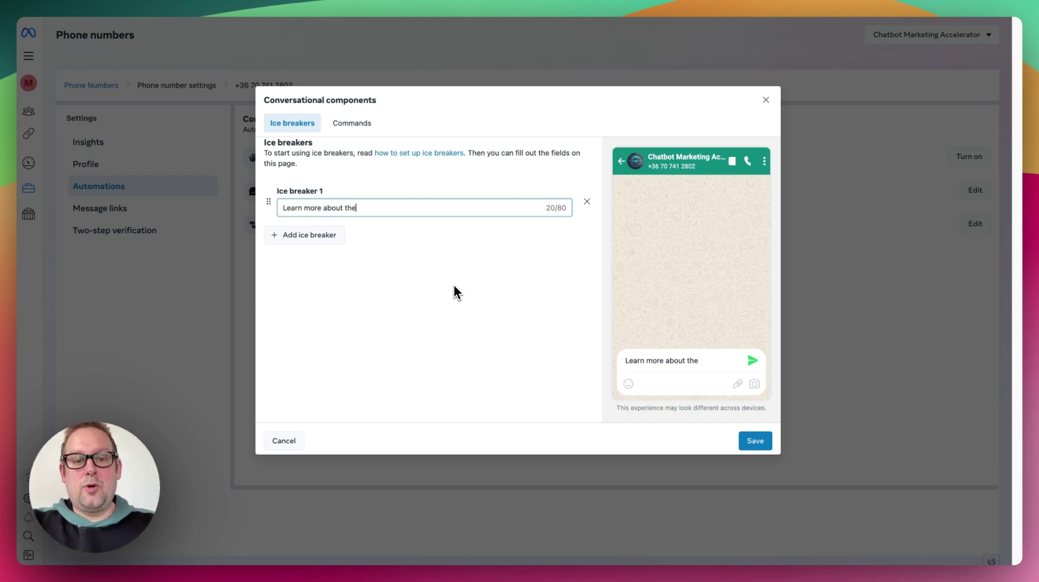
{"action": "type", "text": "Membership"}
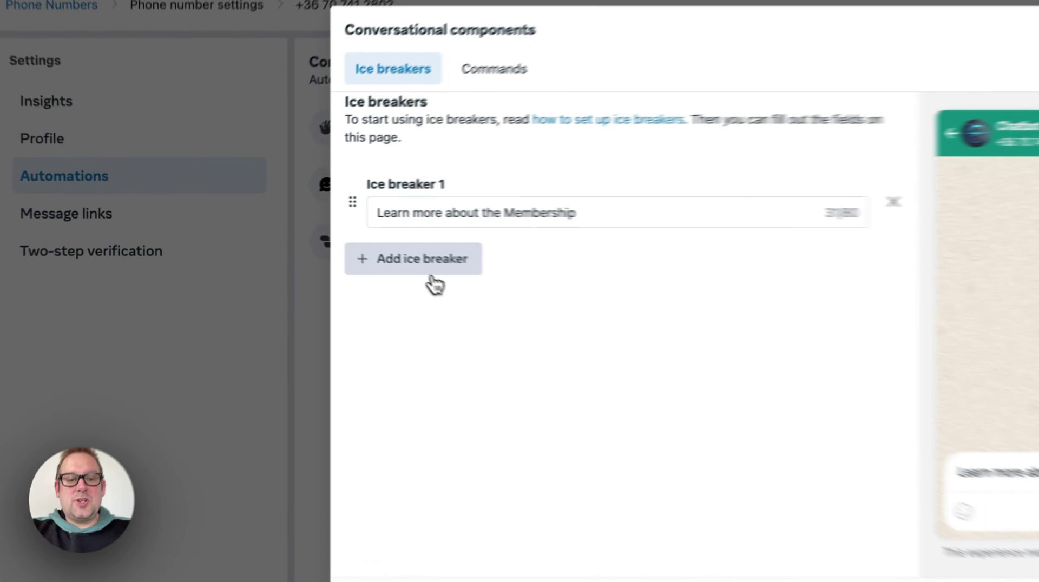
{"action": "left_click", "coordinate": [431, 277]}
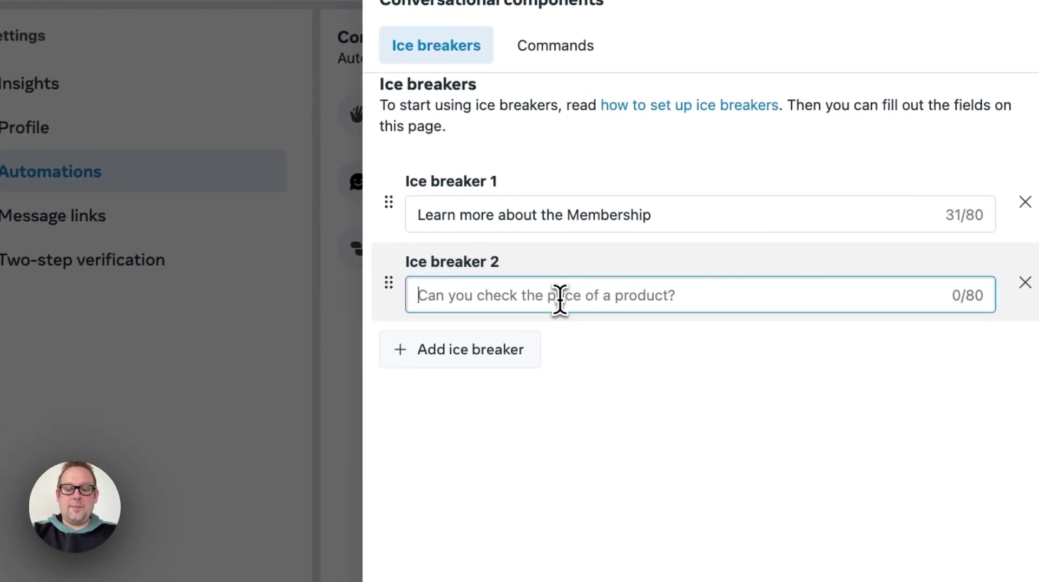
{"action": "type", "text": "Question"}
{"action": "type", "text": " for"}
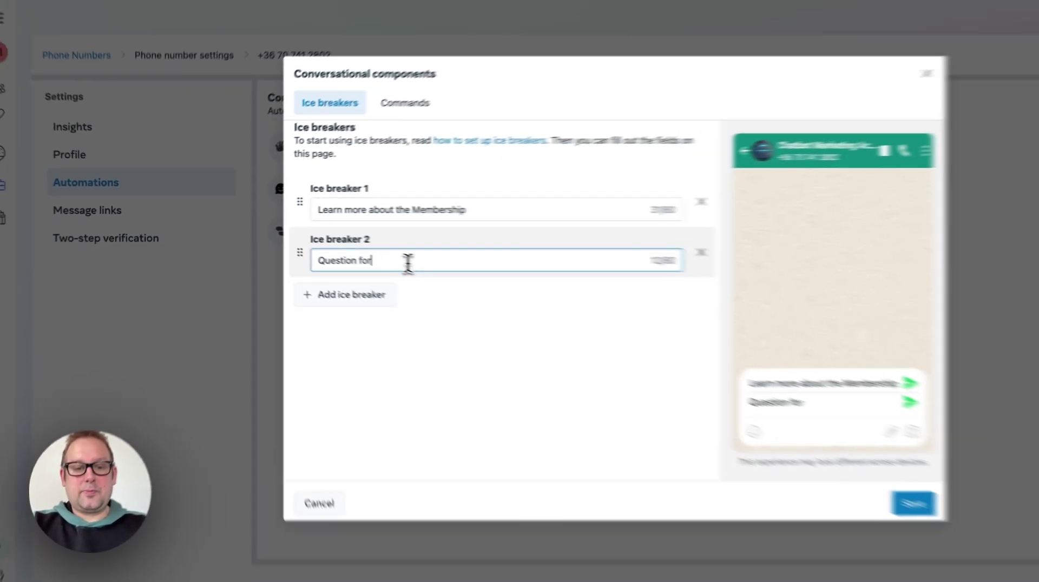
{"action": "type", "text": " Mark"}
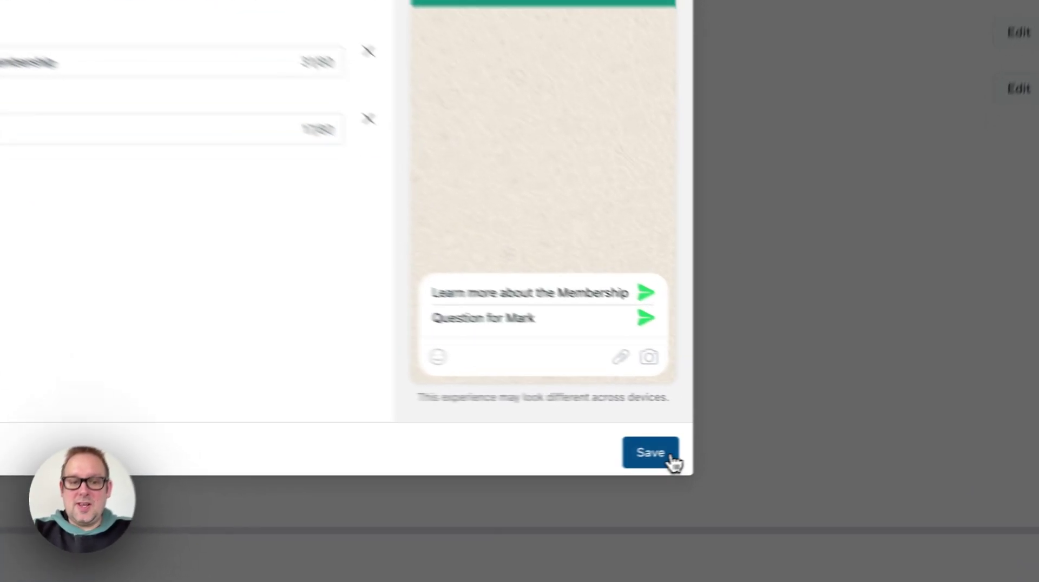
{"action": "left_click", "coordinate": [765, 442]}
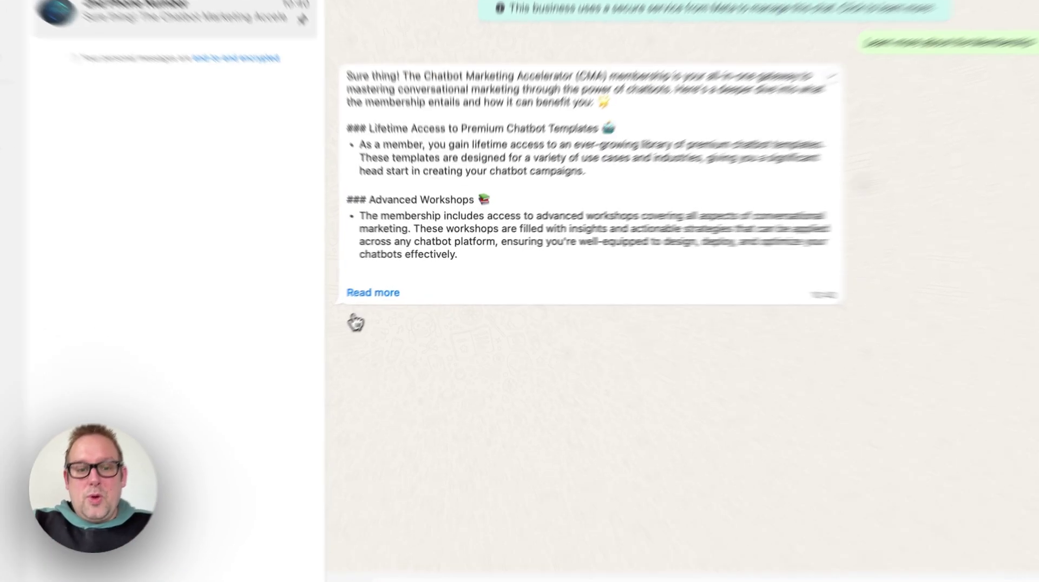
Step: Expand the bot's full Membership reply and highlight its ### heading markers
{"action": "left_click", "coordinate": [383, 288]}
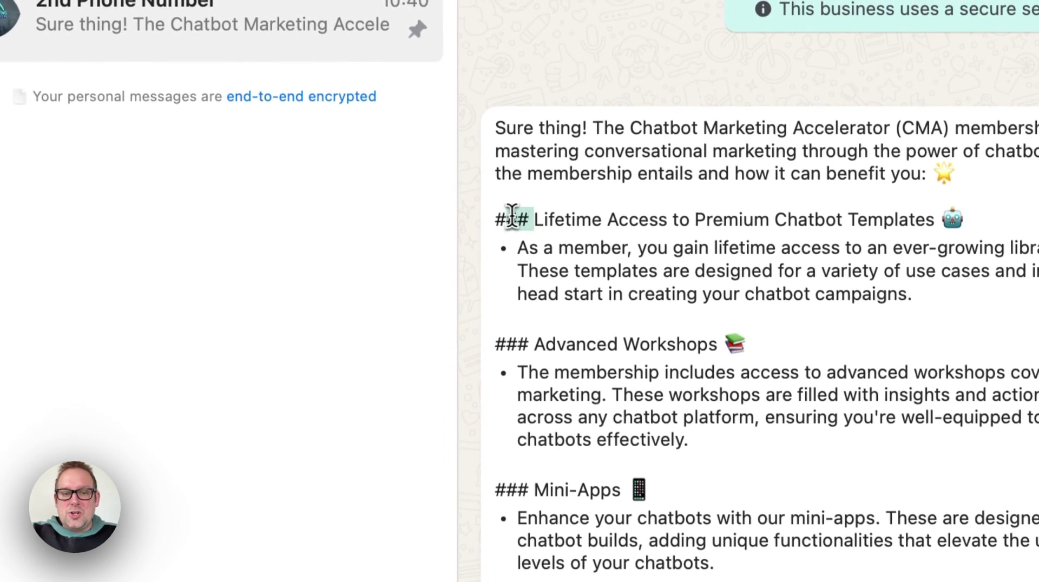
{"action": "left_click_drag", "start_coordinate": [513, 214], "coordinate": [476, 213]}
{"action": "left_click_drag", "start_coordinate": [530, 345], "coordinate": [491, 340]}
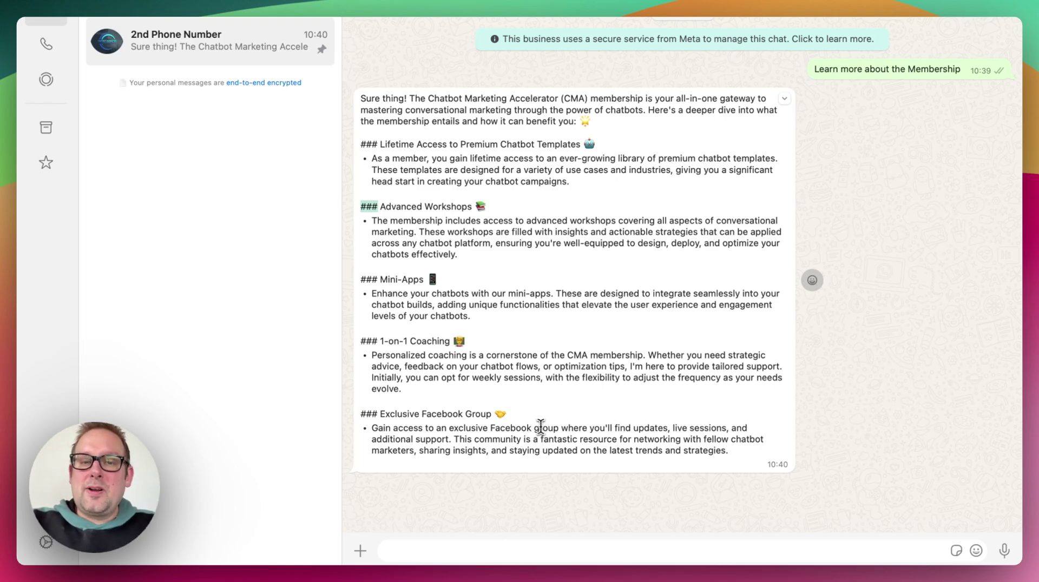
Step: Add the /menu command described as 'Go to the main menu'
{"action": "key", "text": "super+Tab"}
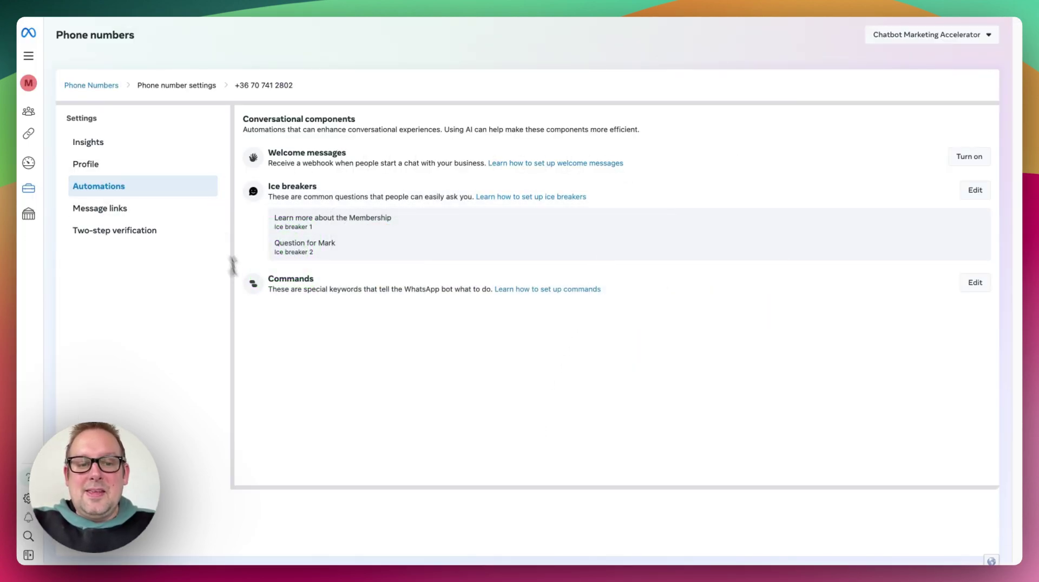
{"action": "left_click", "coordinate": [975, 282]}
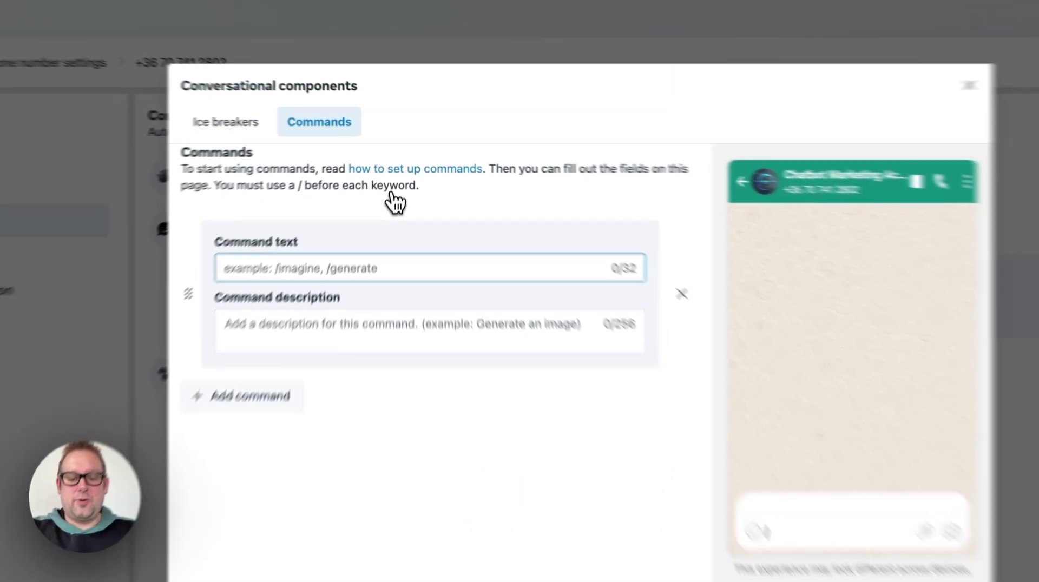
{"action": "type", "text": "/"}
{"action": "type", "text": "menu"}
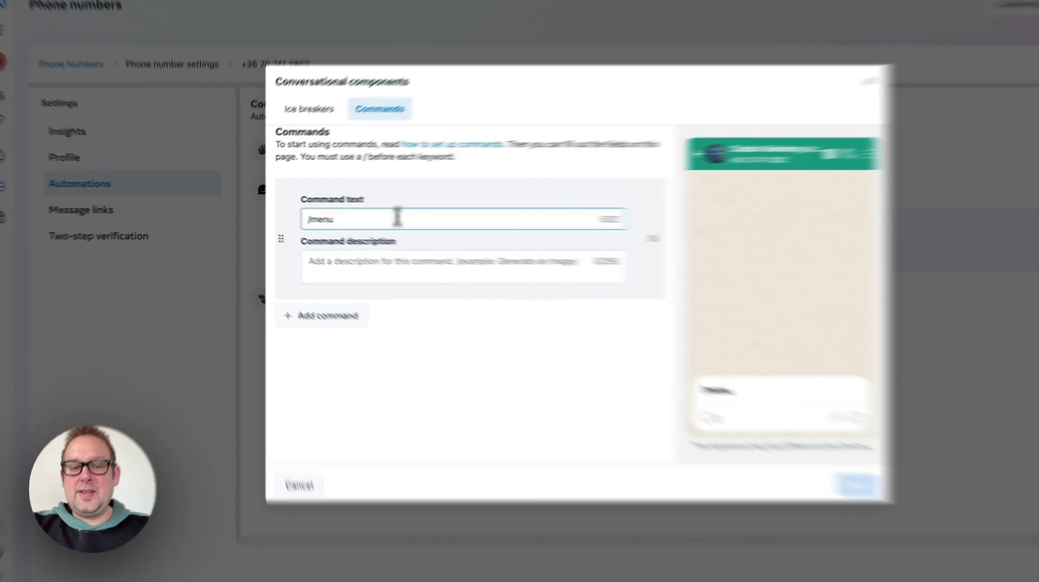
{"action": "left_click", "coordinate": [357, 257]}
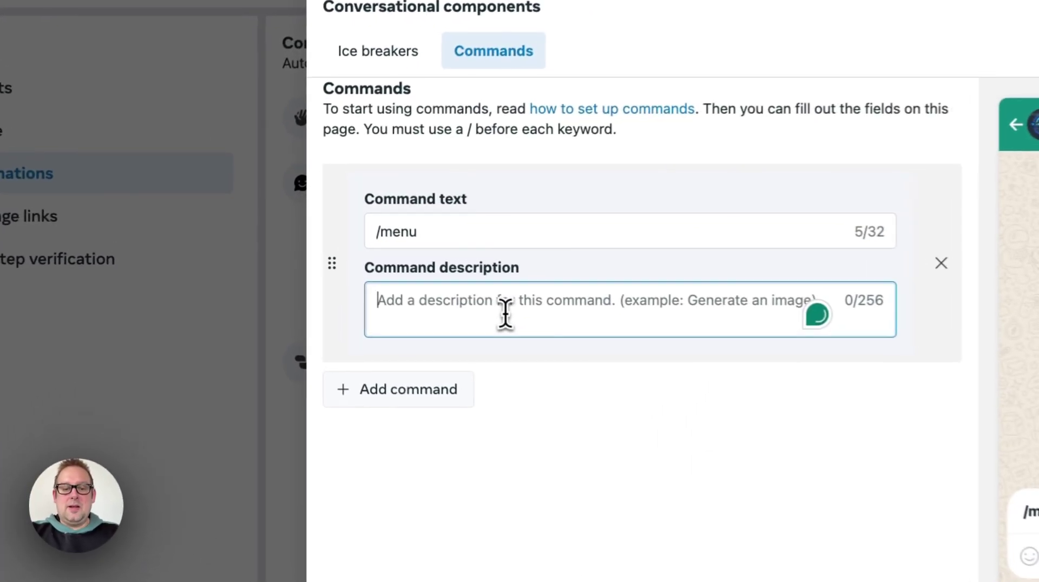
{"action": "type", "text": "d"}
{"action": "key", "text": "BackSpace"}
{"action": "type", "text": "Go"}
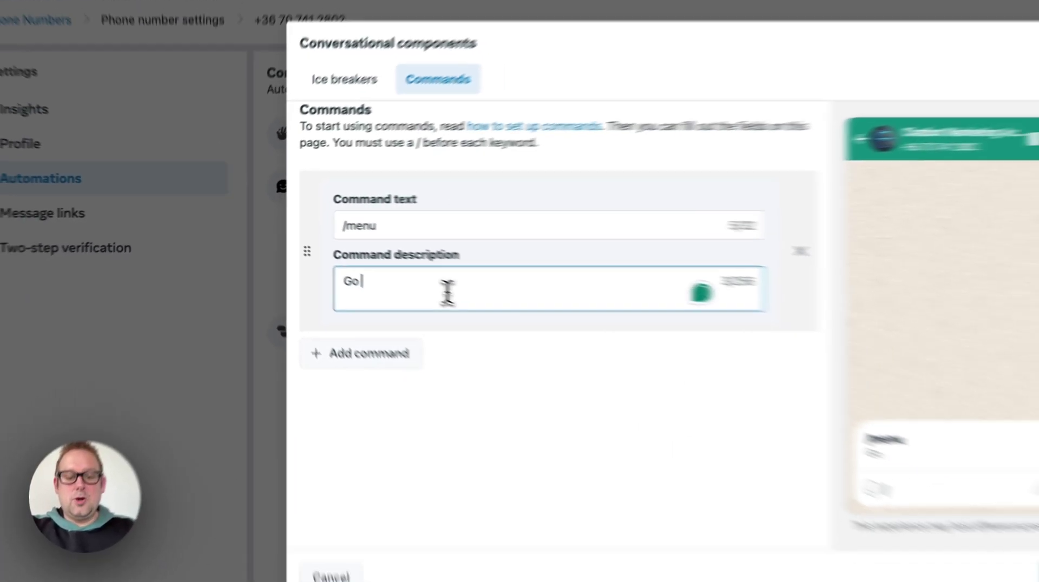
{"action": "type", "text": " to"}
{"action": "type", "text": " the me"}
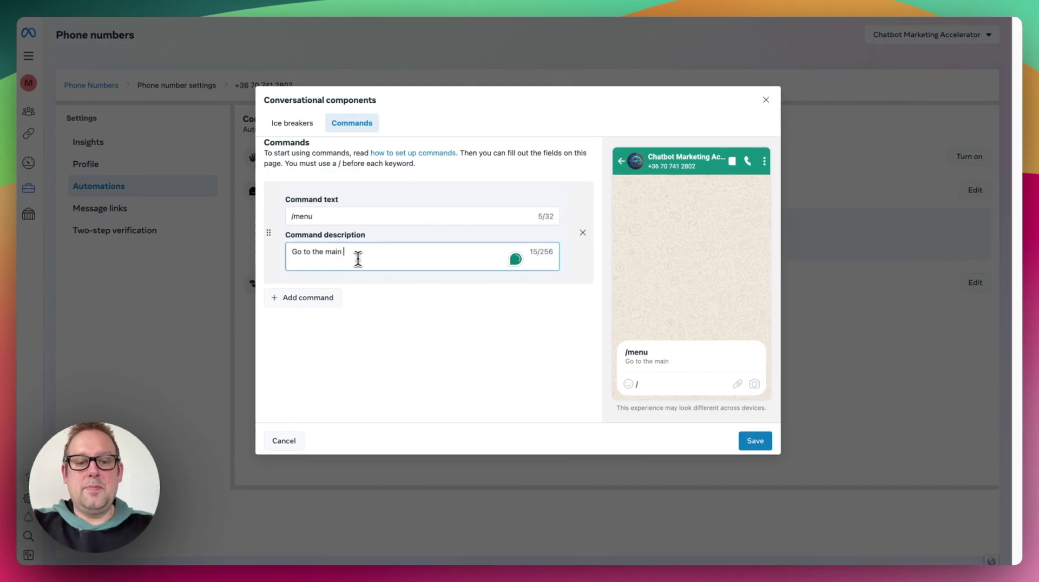
{"action": "type", "text": "menu"}
Step: Add the /templates command described as 'view templates' and save both commands
{"action": "left_click", "coordinate": [298, 297]}
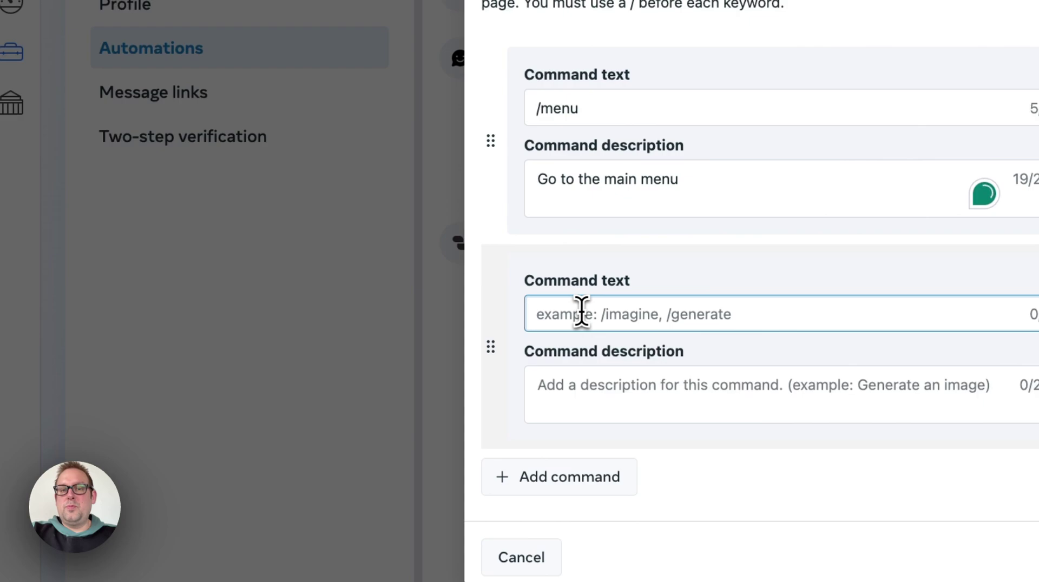
{"action": "type", "text": "/Templates"}
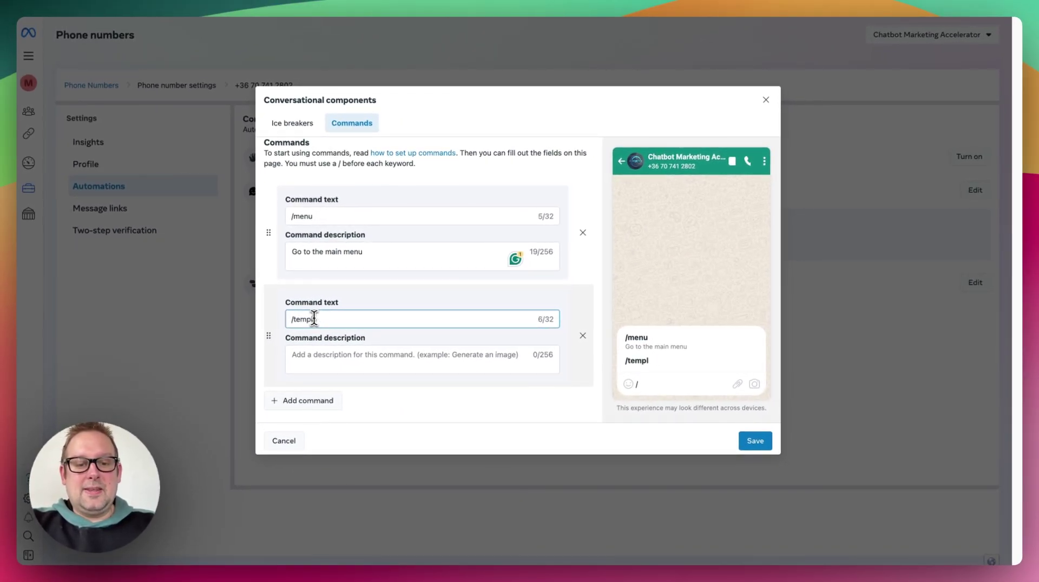
{"action": "left_click", "coordinate": [310, 360]}
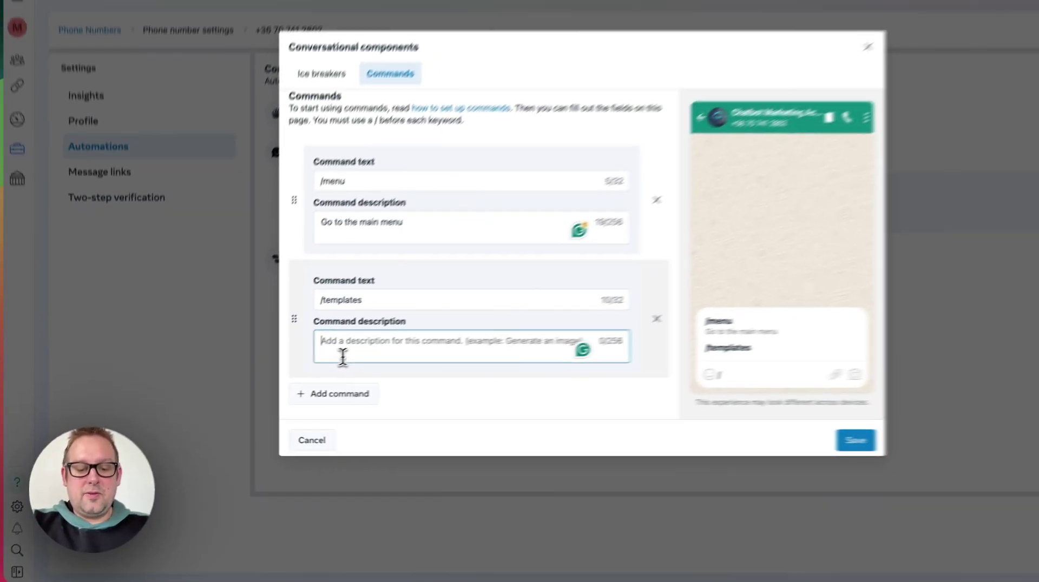
{"action": "type", "text": "view"}
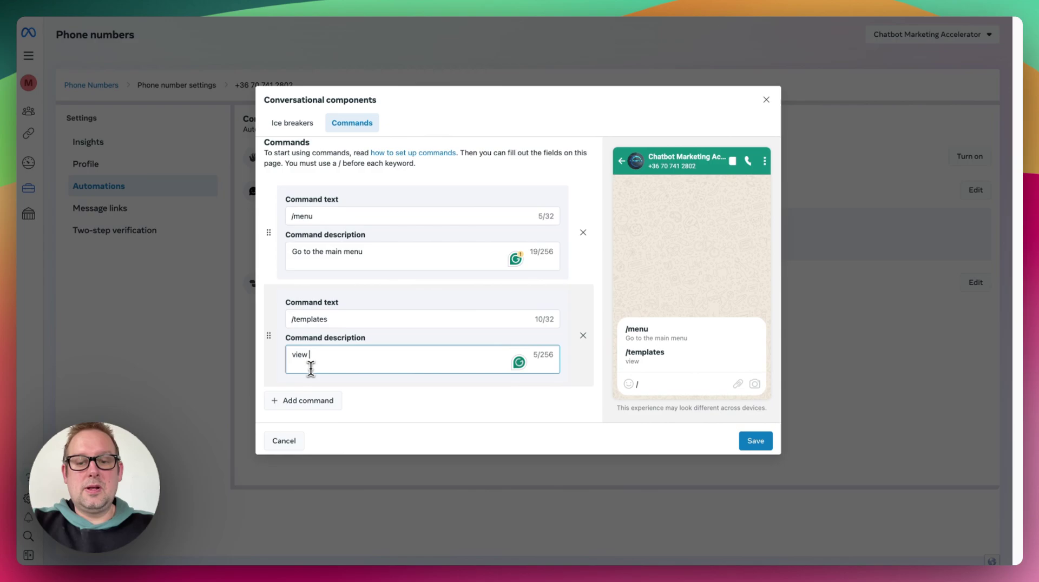
{"action": "type", "text": " tem"}
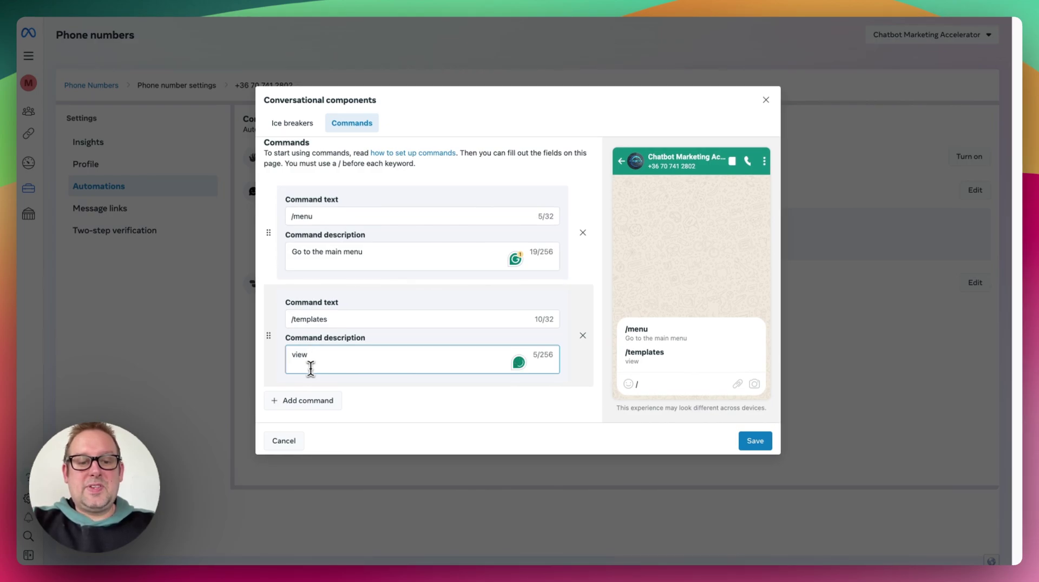
{"action": "type", "text": "plates"}
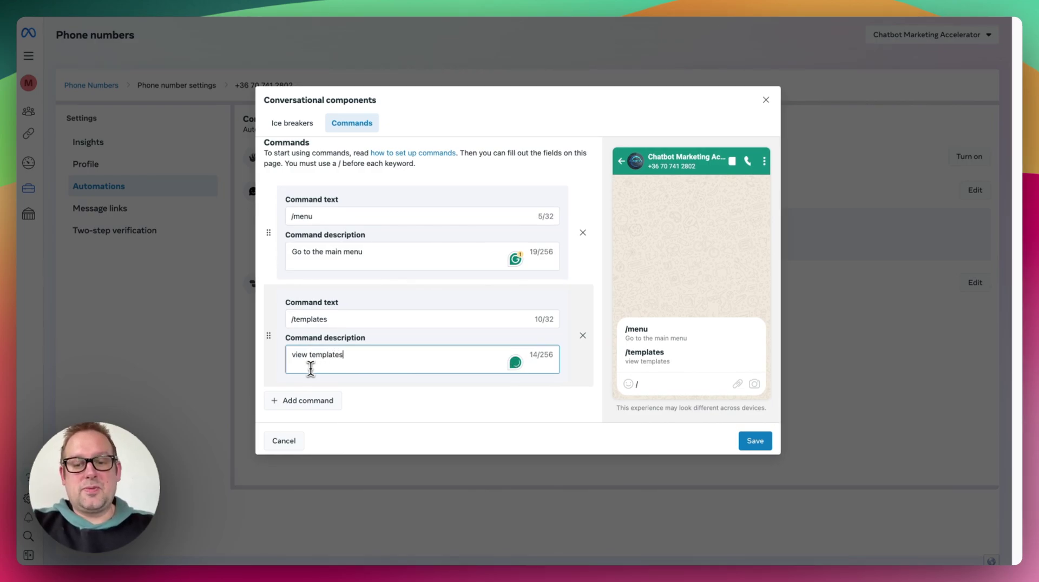
{"action": "left_click", "coordinate": [767, 447]}
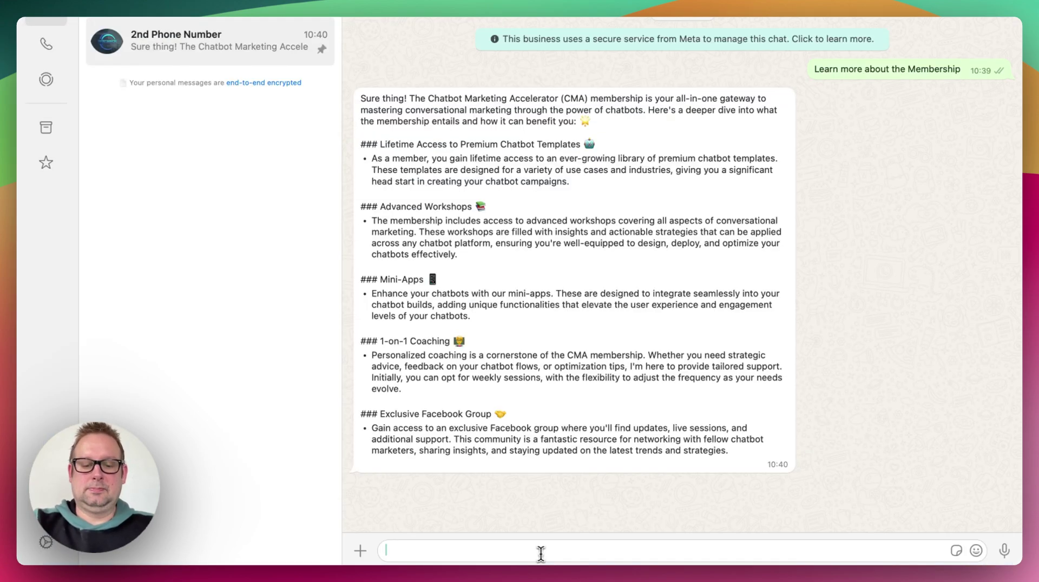
Step: Bring up the slash-command suggestions in the business chat and choose /menu
{"action": "type", "text": "/"}
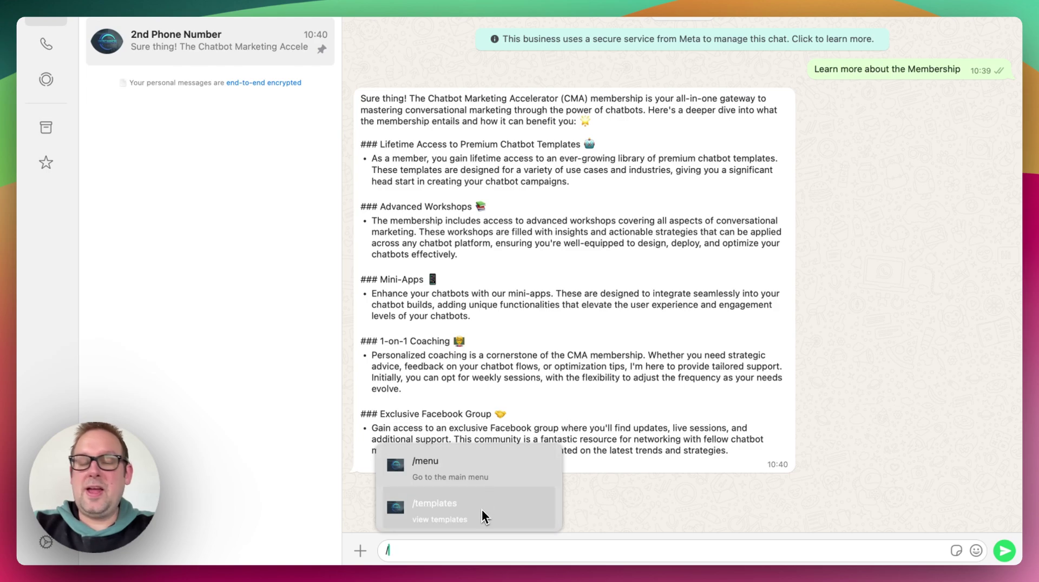
{"action": "key", "text": "Down"}
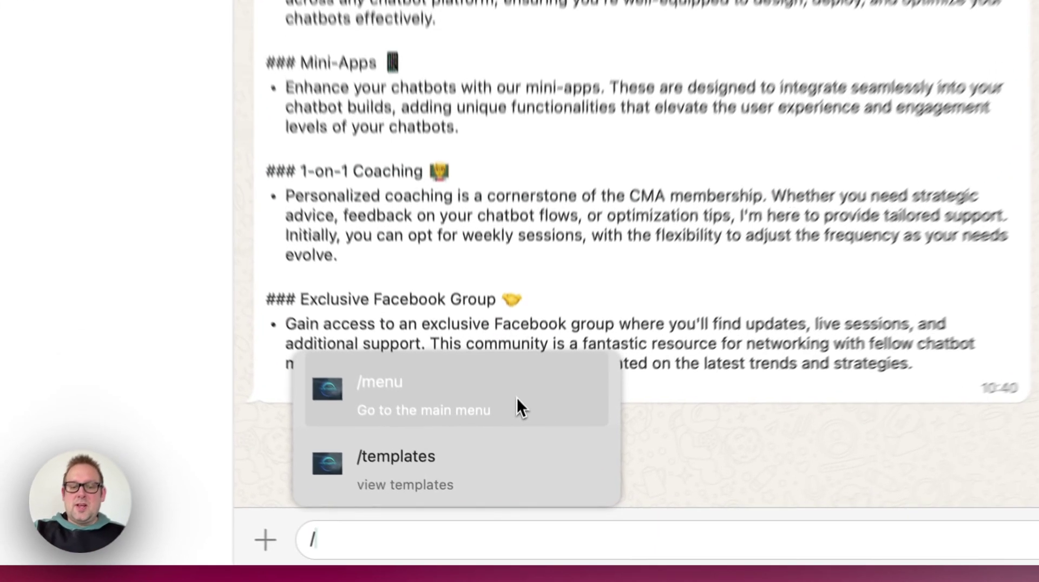
{"action": "left_click", "coordinate": [517, 400]}
Step: Send the /menu command to the business chat
{"action": "key", "text": "Return"}
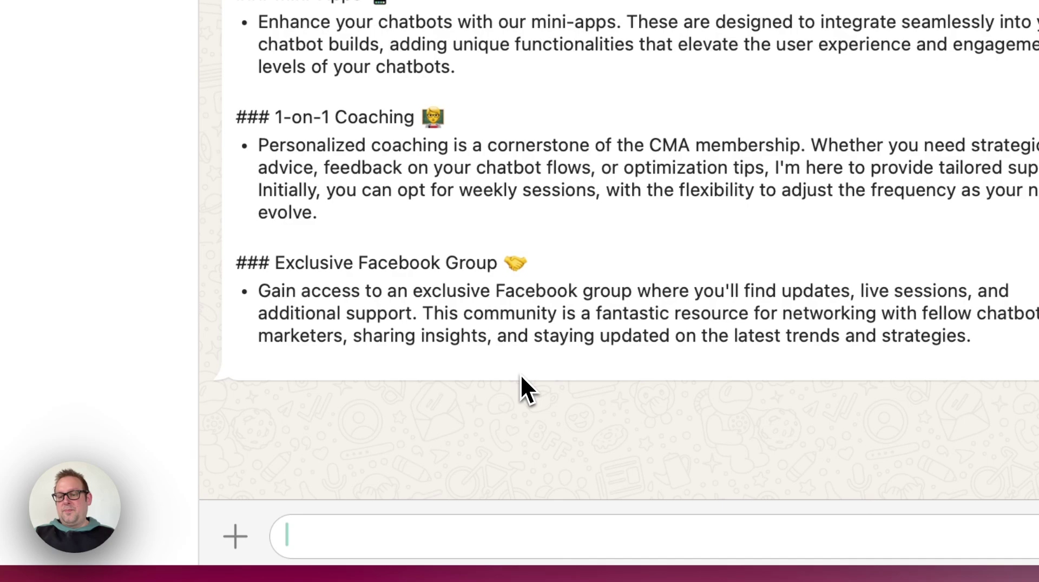